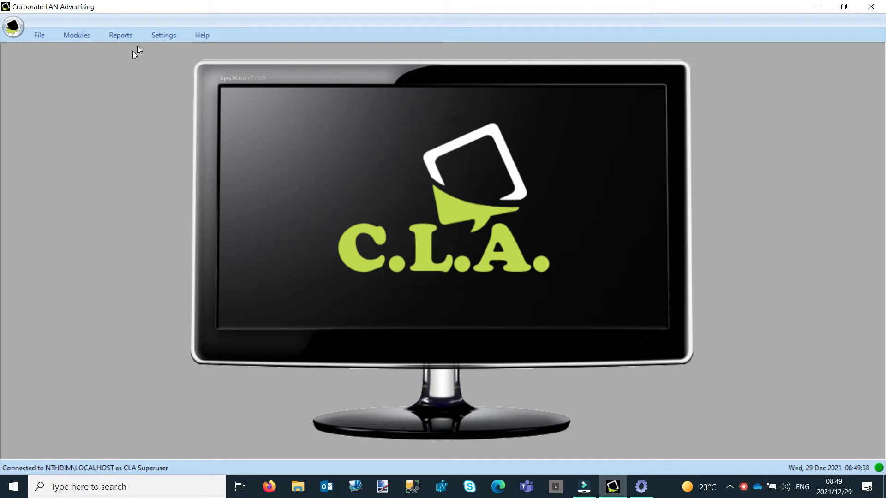
Step: Open Skins & Offline Images, expand Existing Skins and the Tickers category to inspect its logo skins, then close it
left_click(167, 35)
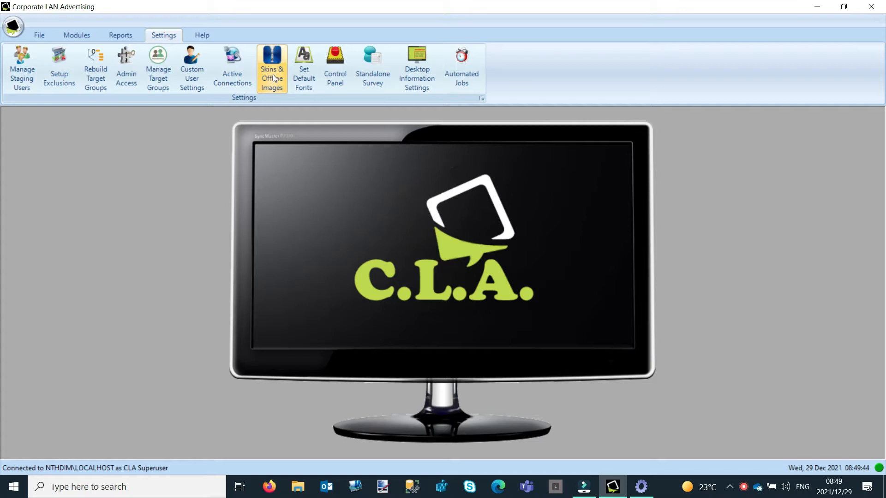
left_click(273, 75)
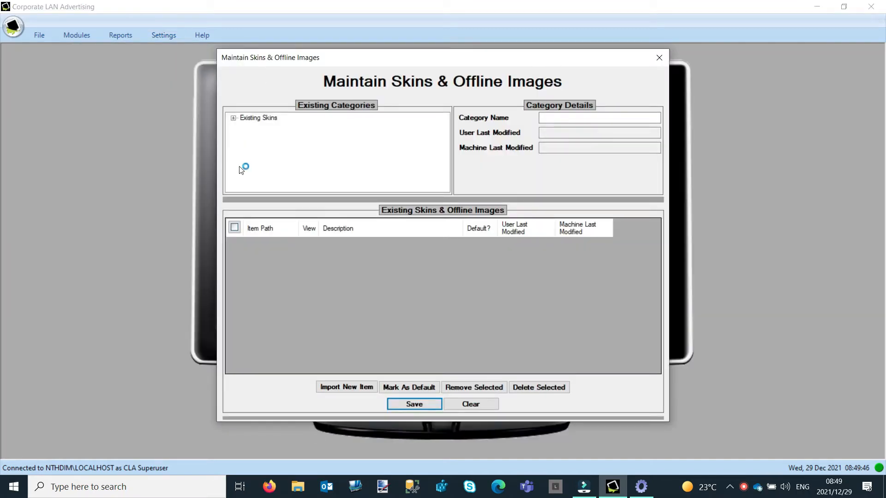
left_click(234, 119)
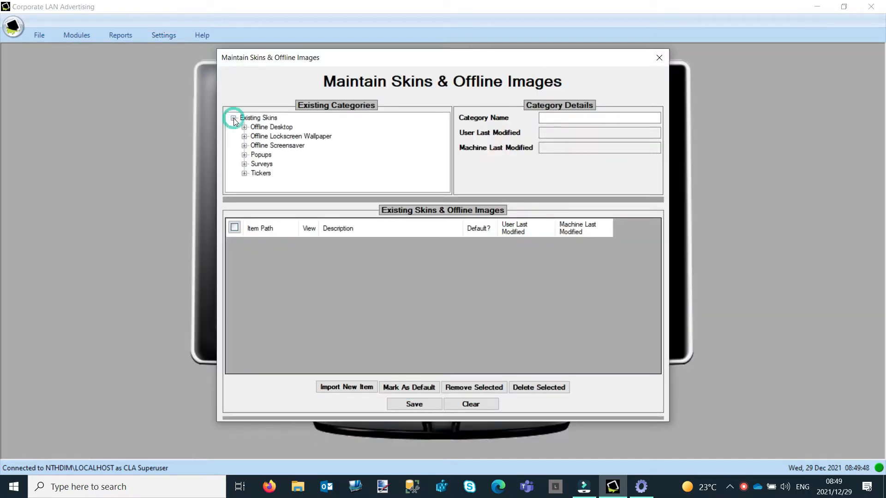
left_click(245, 173)
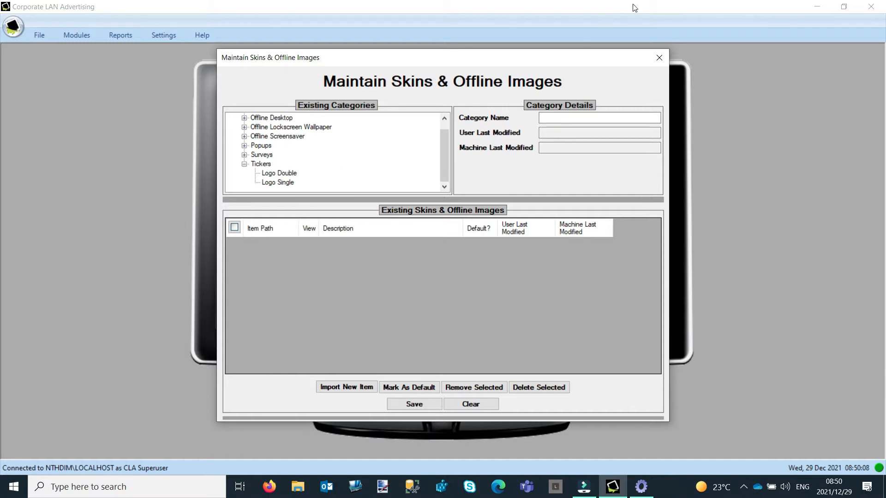
left_click(659, 58)
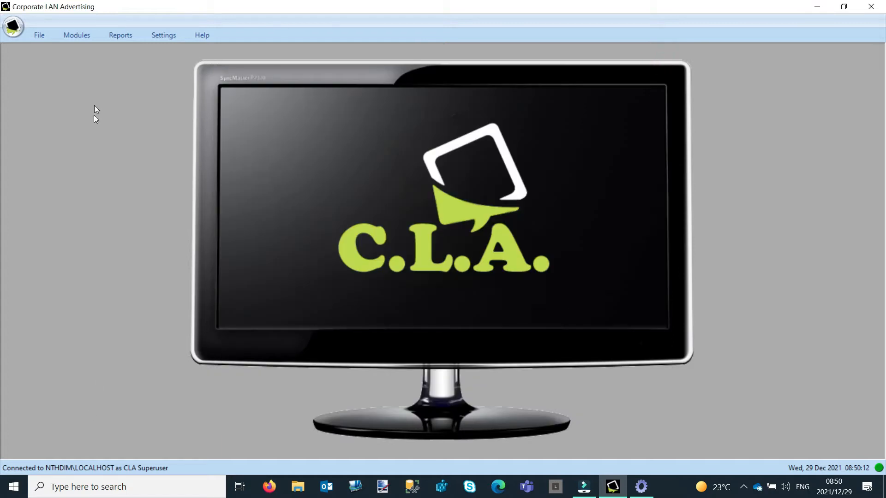
Step: Open the ticker management module, select ticker 1 and preview it
left_click(78, 36)
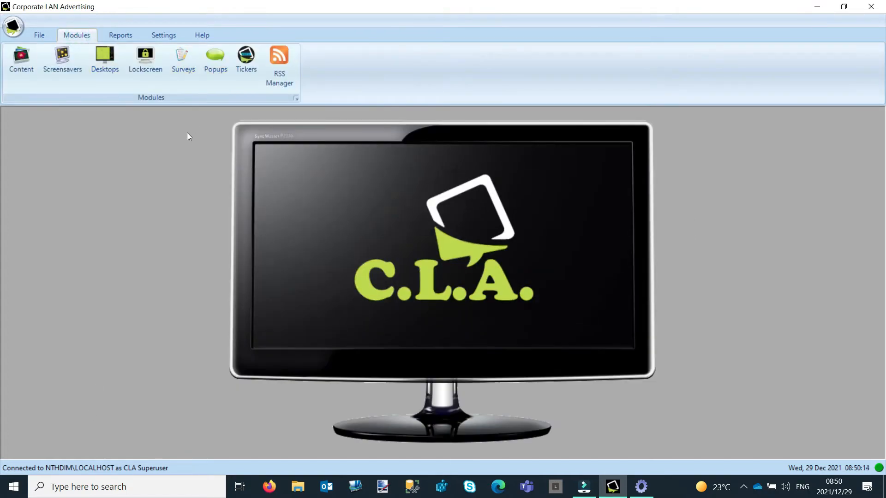
left_click(244, 62)
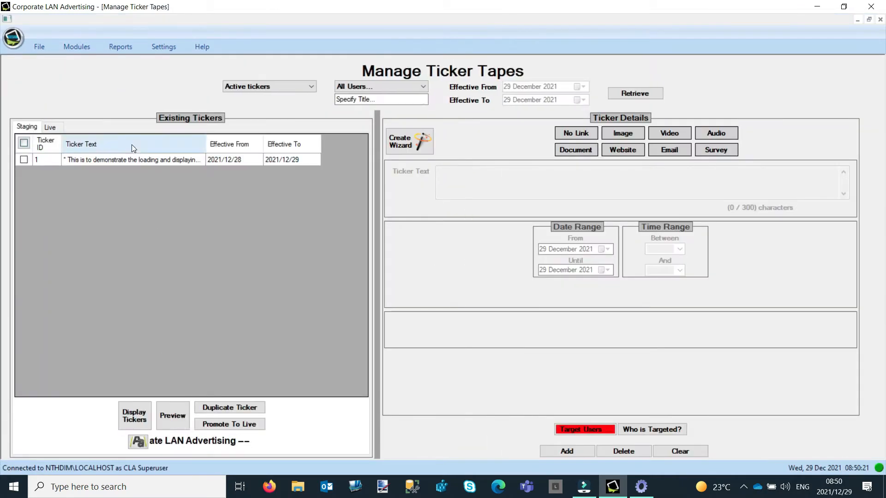
left_click(132, 159)
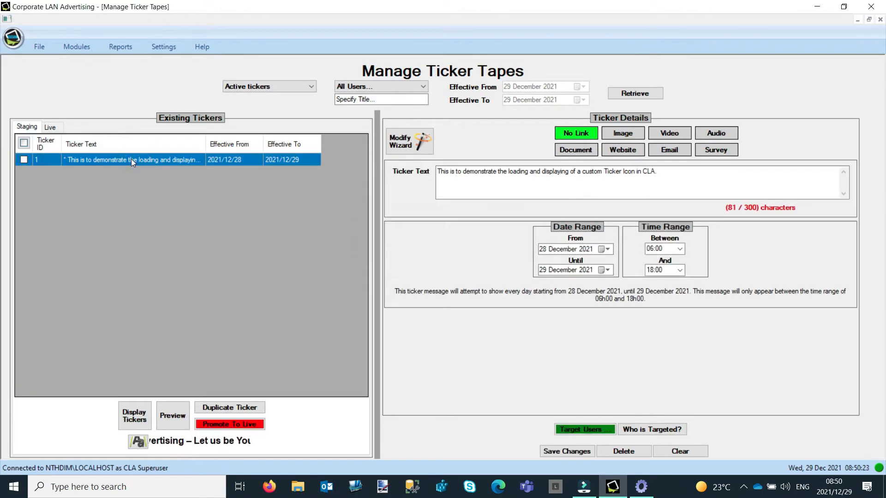
left_click(174, 421)
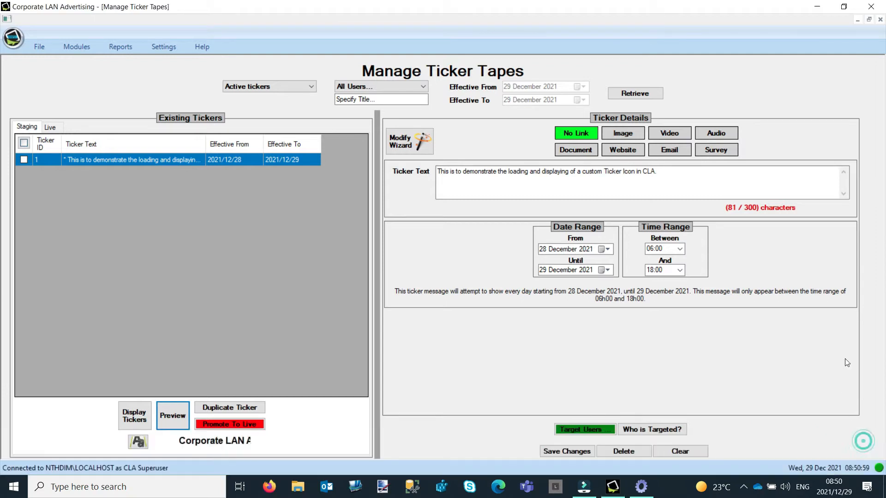
Step: In the CLA desktop client's RSS feed selection, untick CNN News, apply, and close the client window
left_click(743, 487)
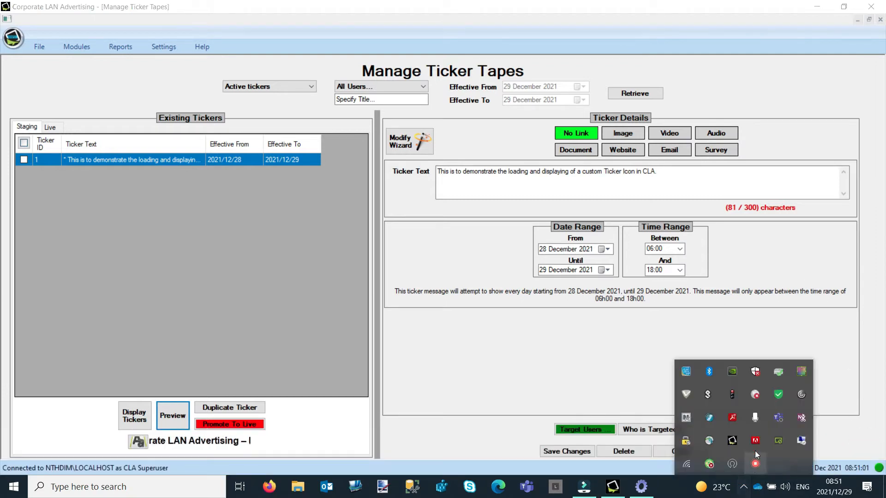
left_click(731, 443)
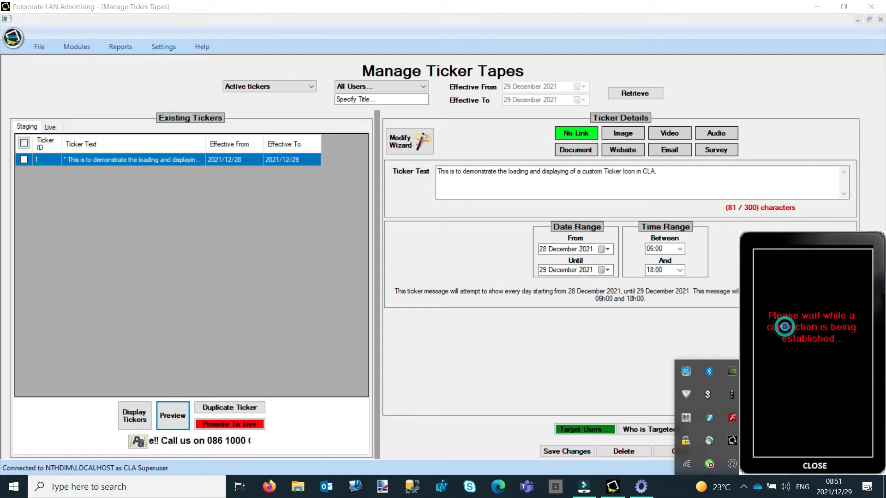
left_click(774, 301)
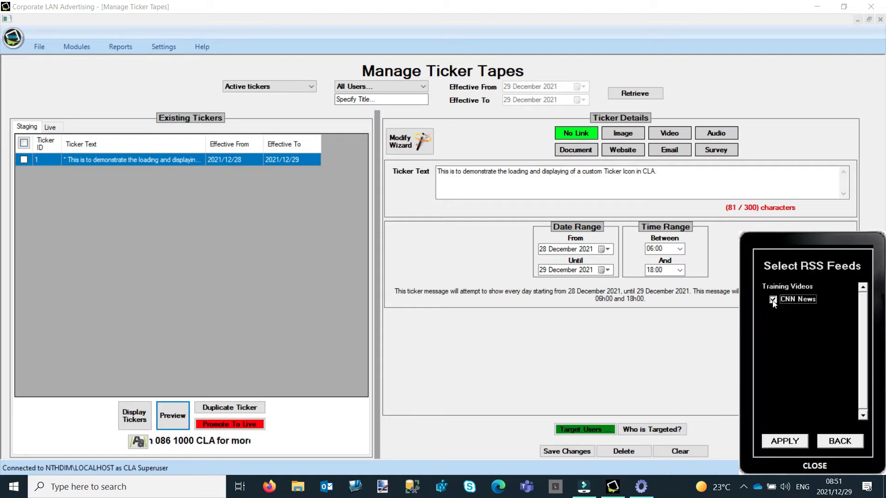
left_click(801, 441)
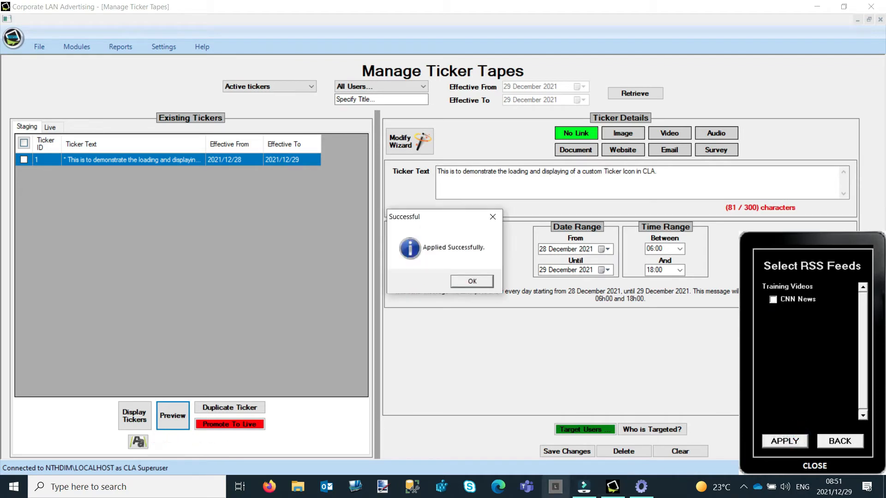
left_click(469, 282)
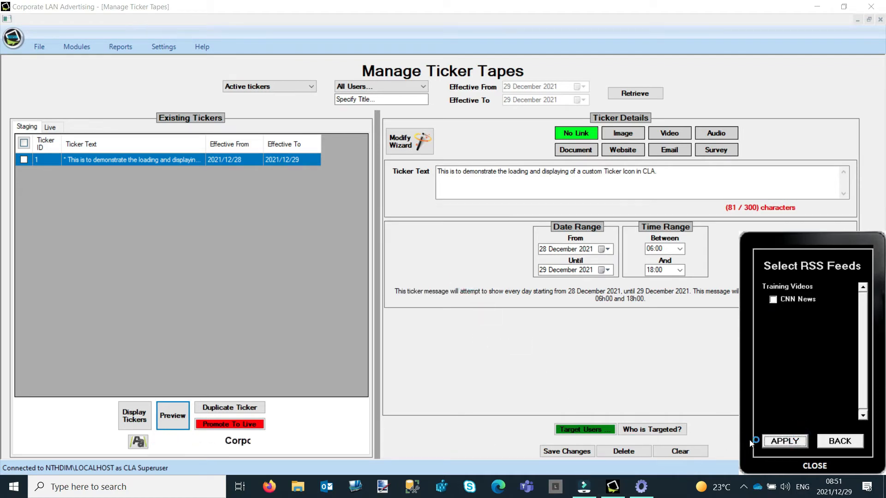
left_click(811, 466)
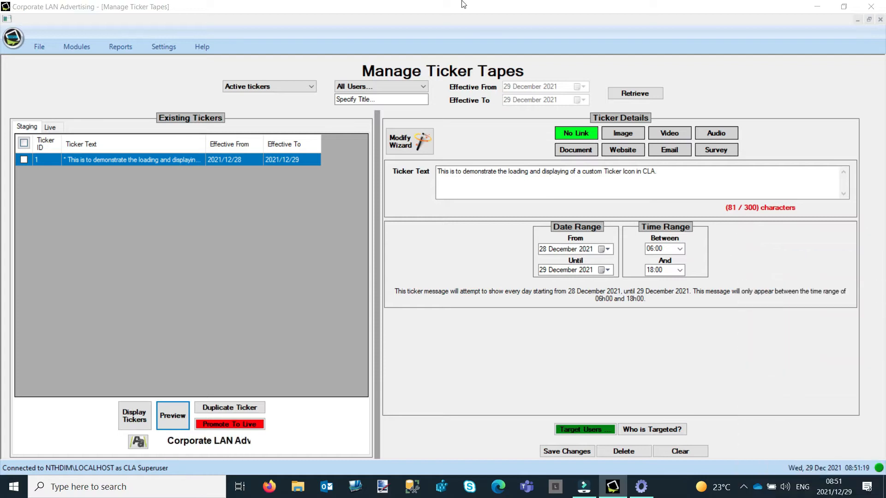
Step: Synchronize the desktop client so the ticker launches, and toggle the ticker preview
left_click(641, 487)
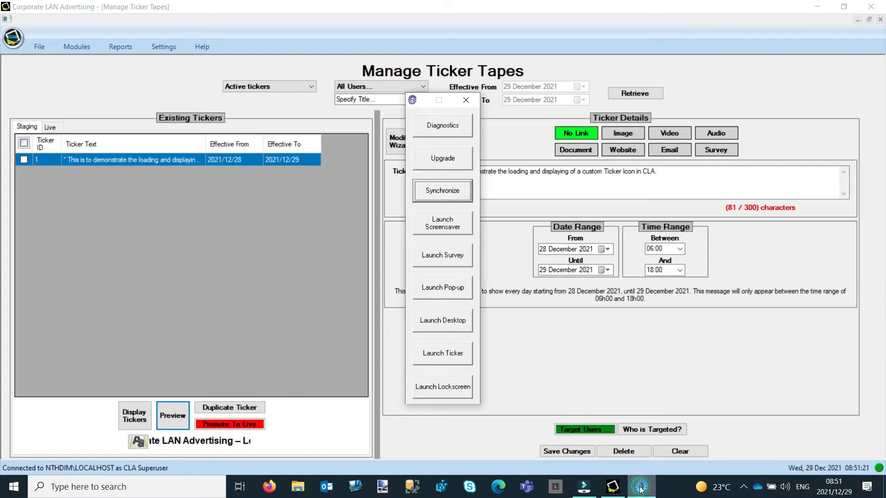
left_click(428, 189)
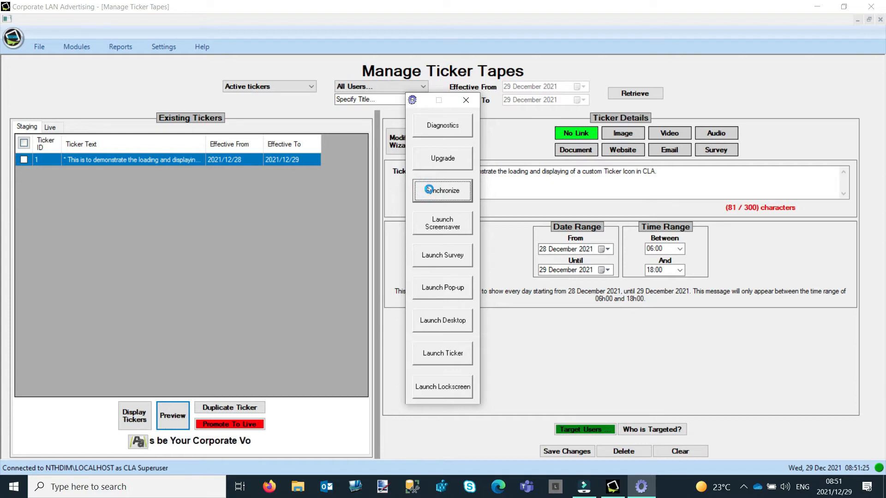
left_click(168, 417)
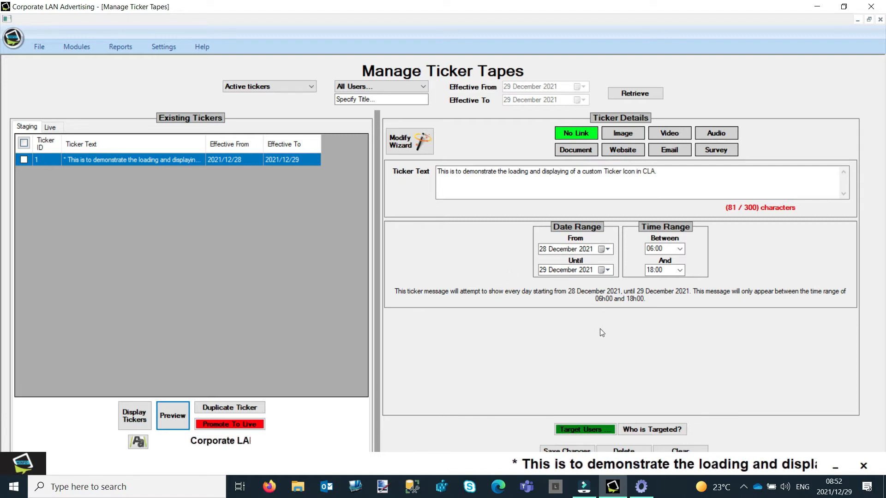
Step: Launch the screensaver from the desktop client, choosing not to synchronize first
left_click(641, 486)
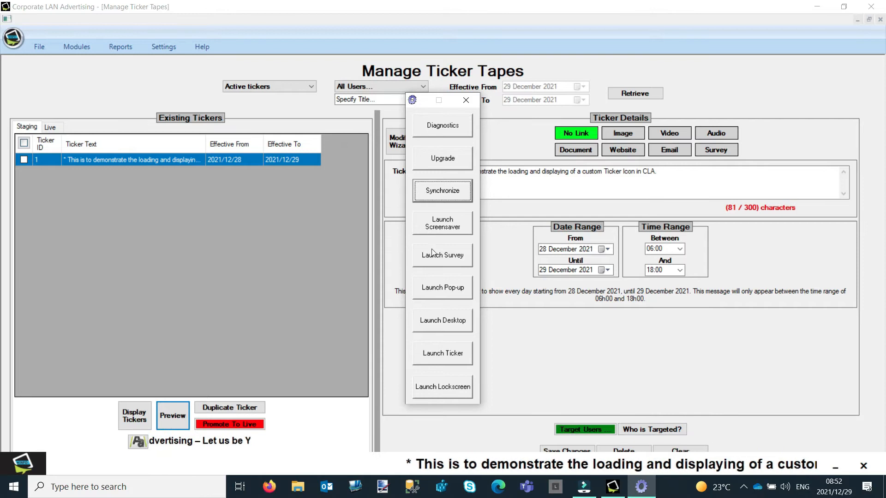
left_click(439, 226)
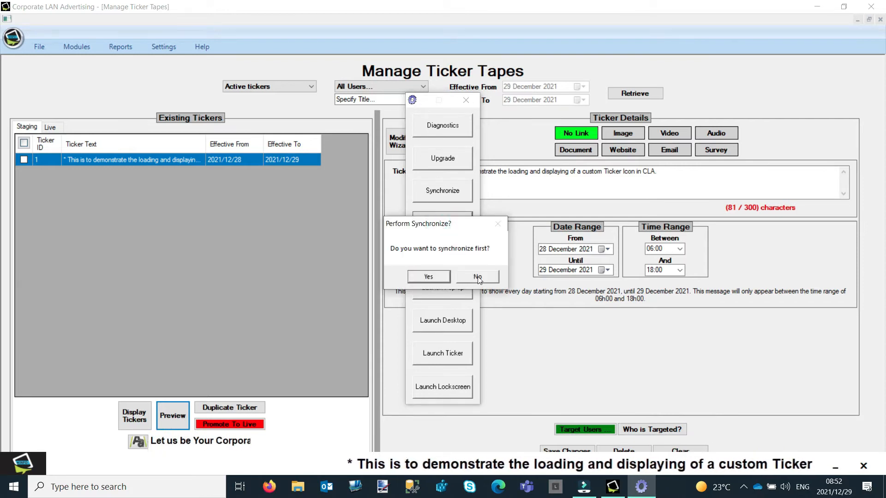
left_click(477, 277)
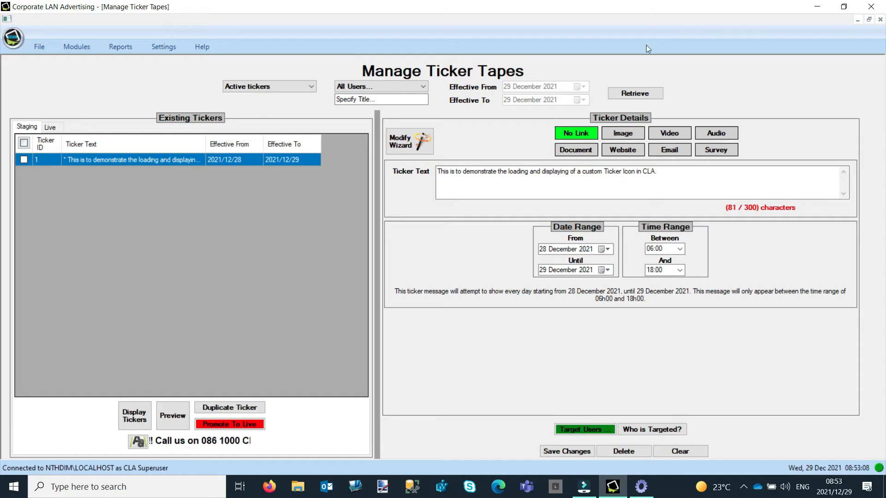
Step: Close ticker management, reopen Skins & Offline Images, select the Tickers Logo Single category and view its current image
left_click(881, 19)
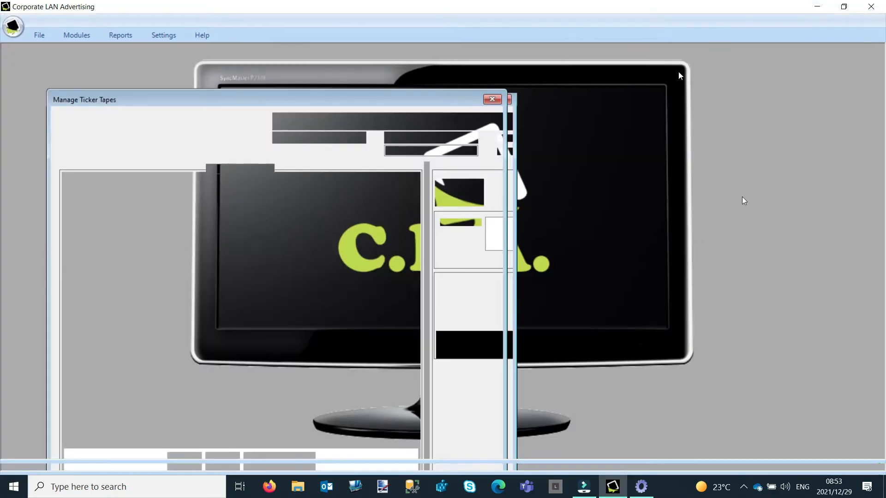
left_click(161, 36)
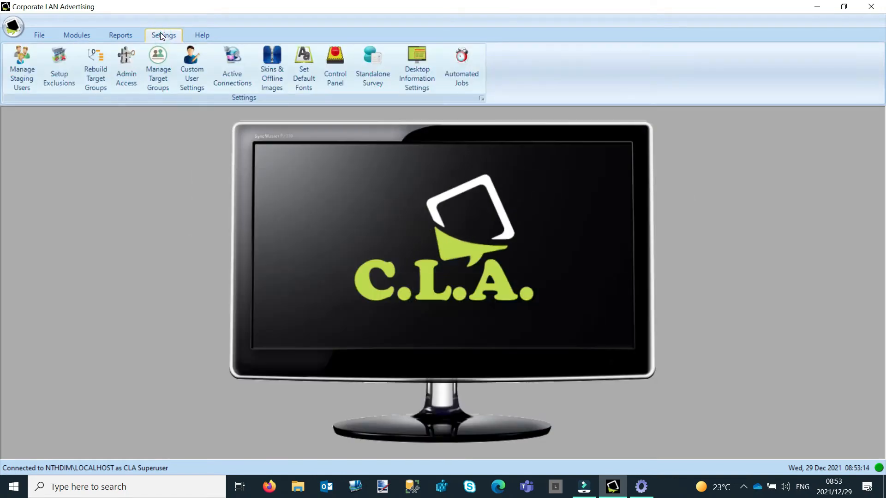
left_click(273, 70)
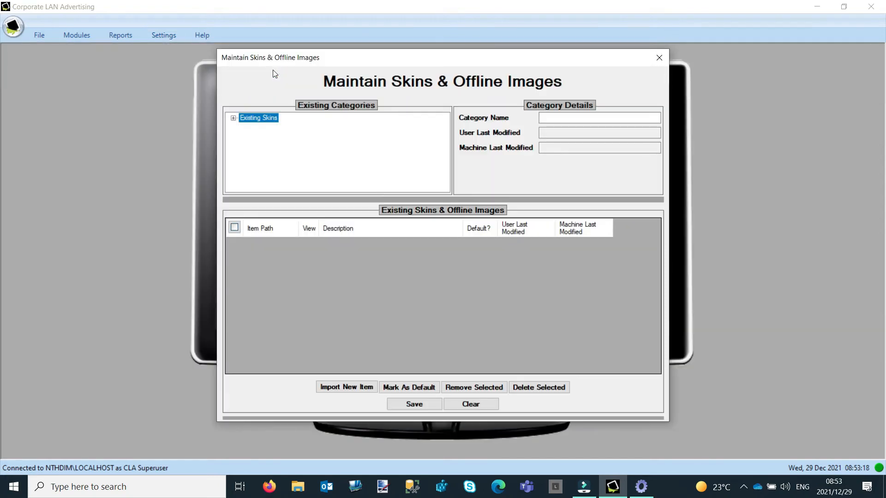
left_click(234, 119)
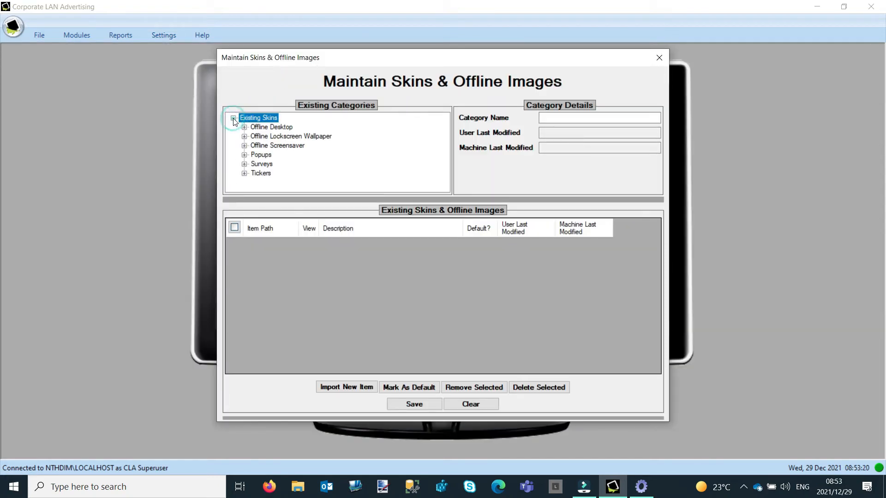
left_click(244, 174)
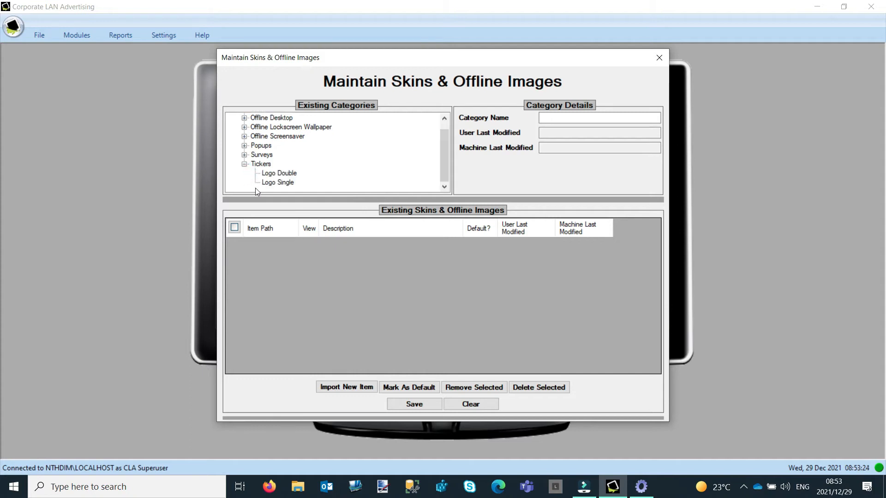
left_click(288, 183)
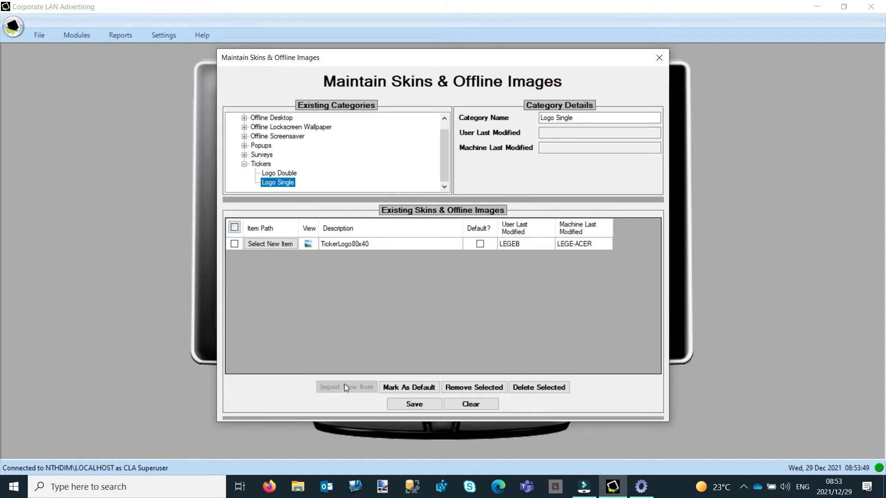
left_click(308, 244)
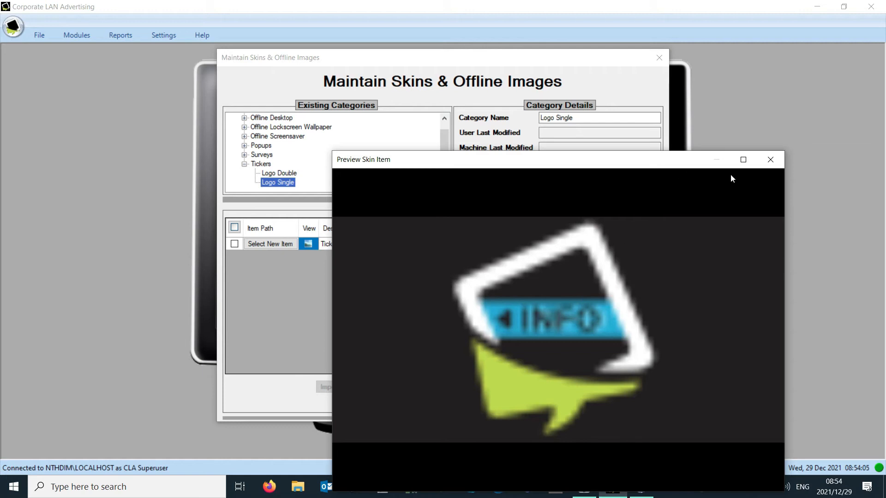
left_click(769, 160)
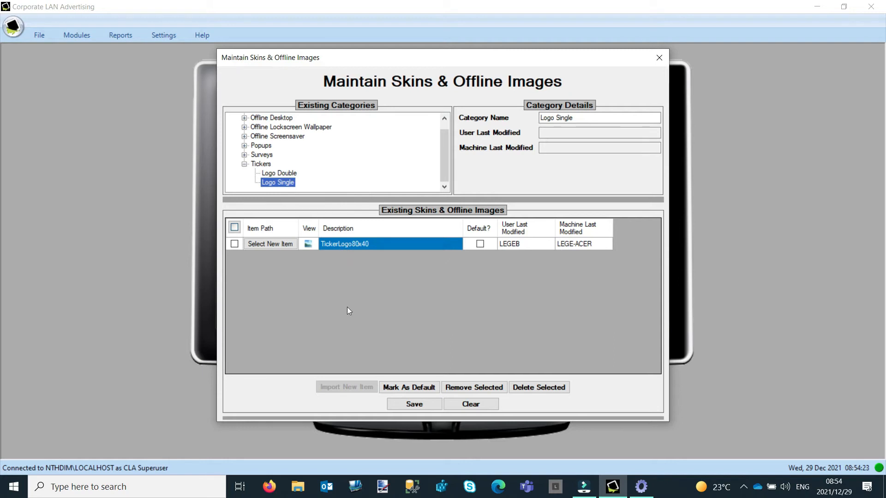
Step: Replace the Logo Single ticker image with 16 Days Icon 80x40.bmp from Popup Skins and save the items
left_click(274, 245)
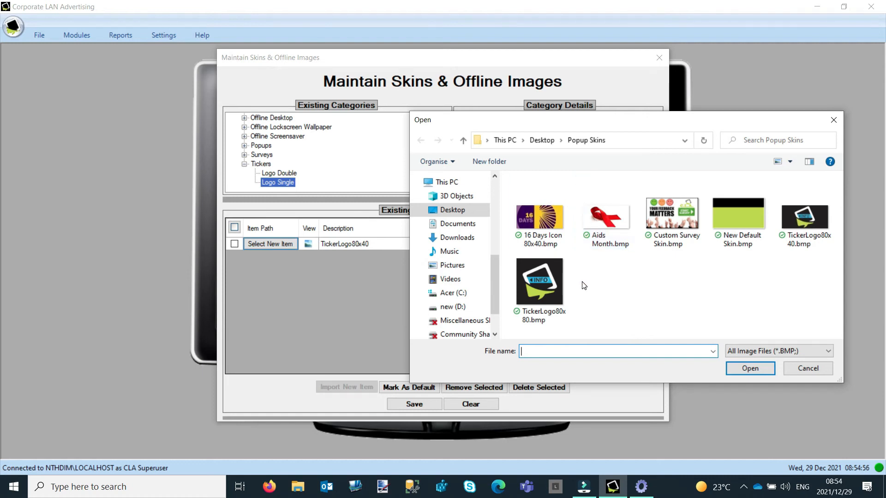
left_click(534, 222)
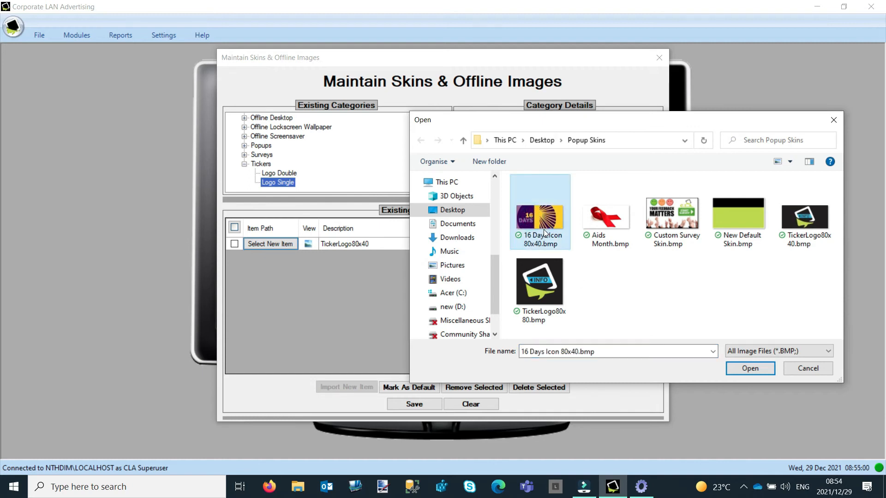
left_click(750, 369)
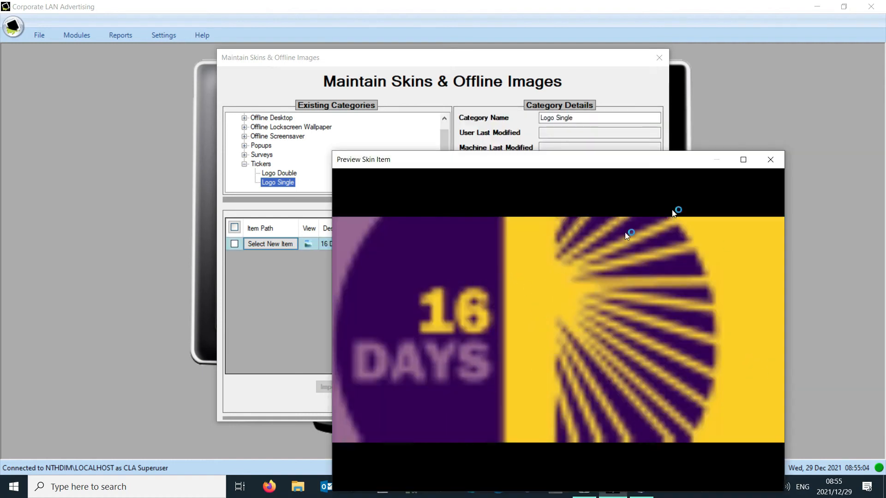
left_click(771, 160)
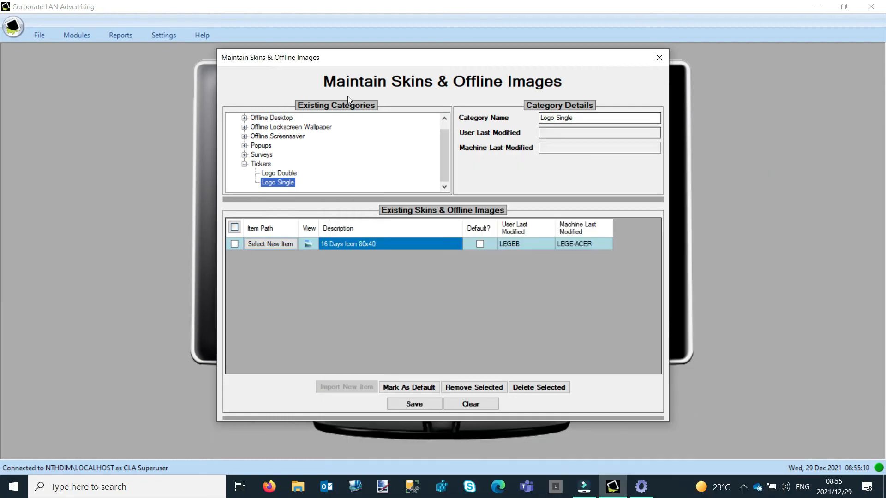
left_click(414, 404)
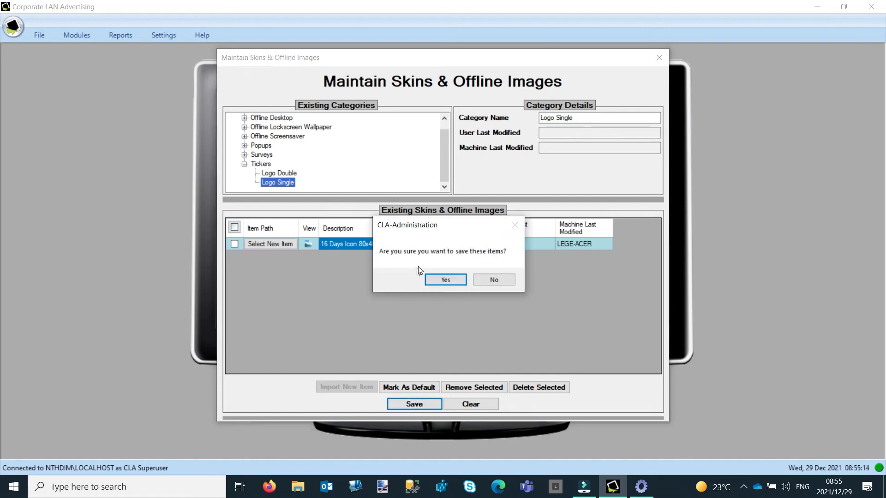
left_click(452, 280)
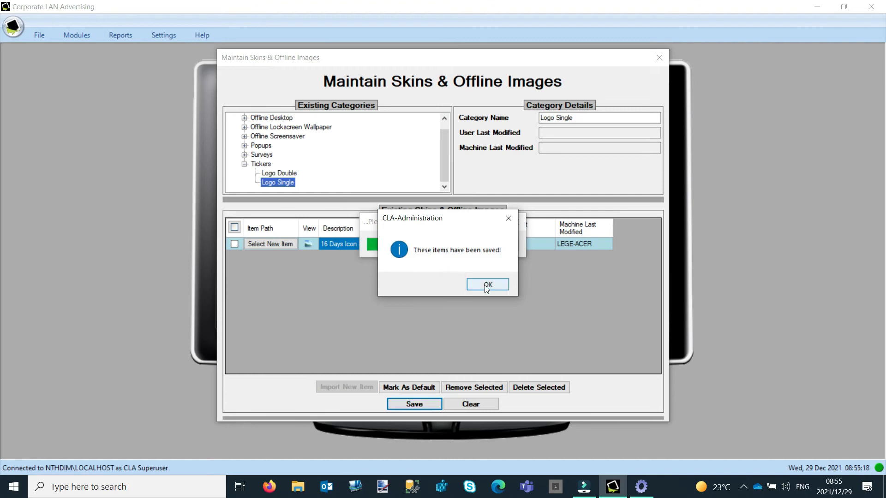
Step: Dismiss the save confirmation and close Skins & Offline Images
left_click(488, 285)
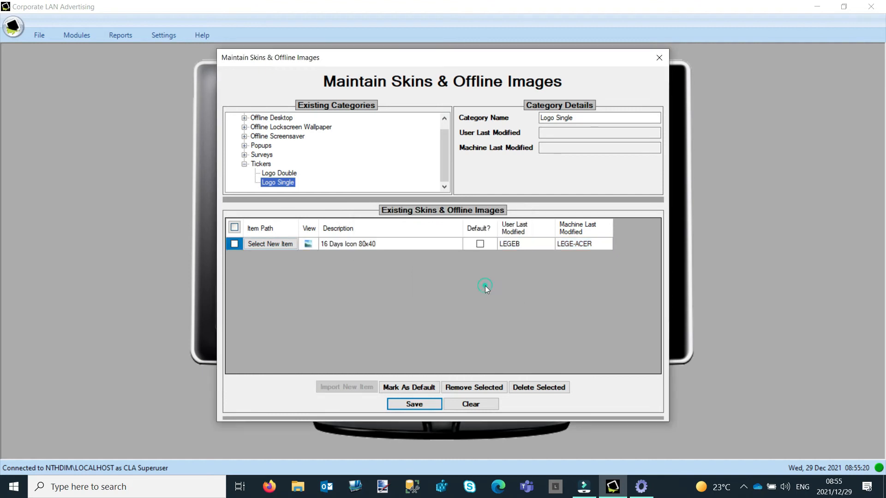
left_click(660, 58)
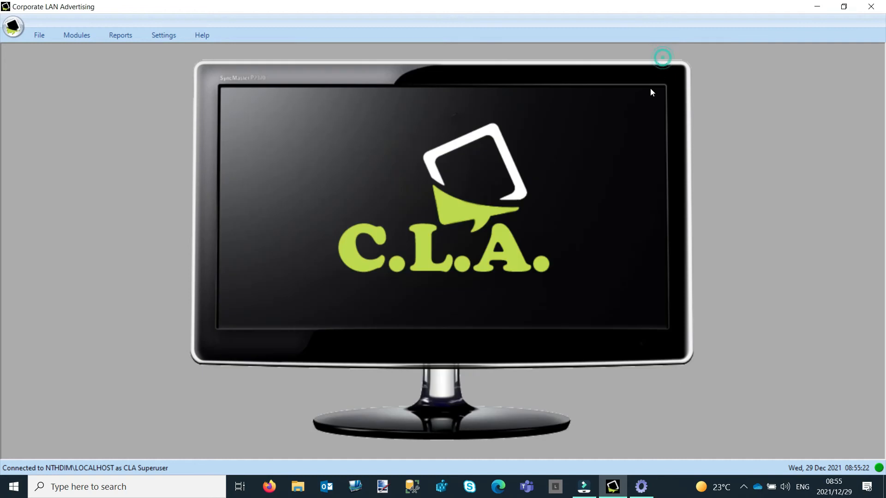
Step: Launch the screensaver from the desktop client, synchronizing first, to view the ticker with the new logo, then exit it
left_click(641, 487)
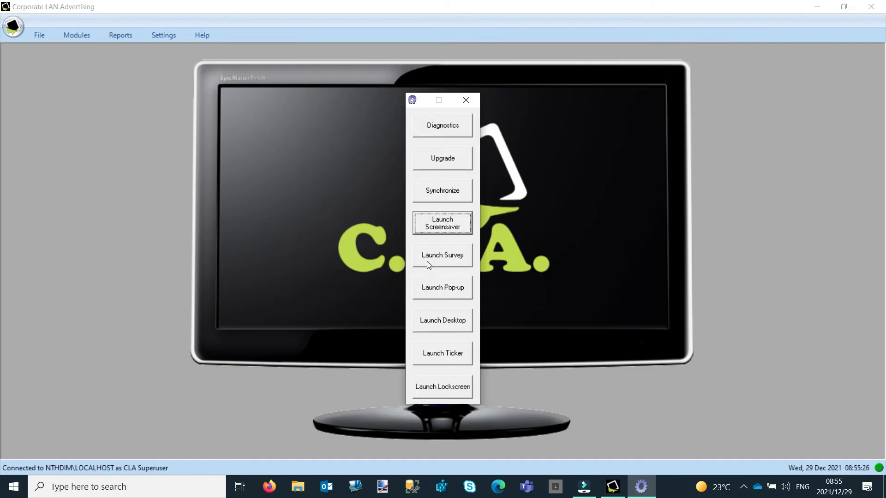
left_click(442, 225)
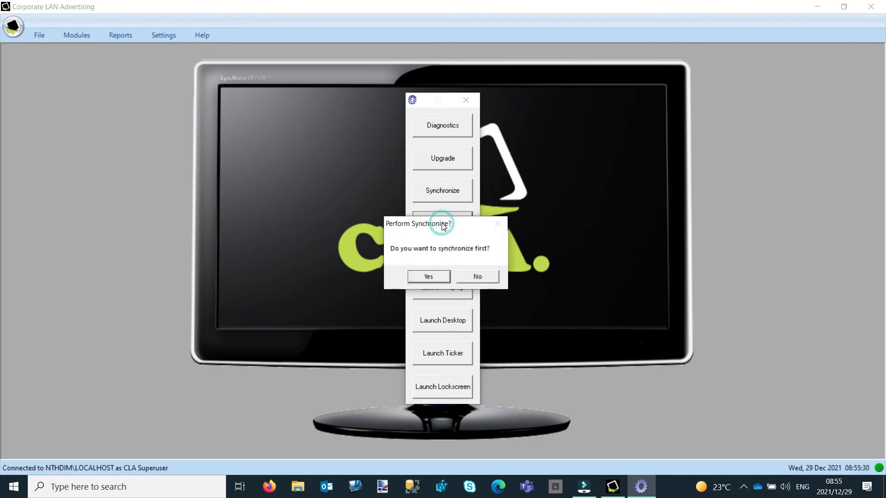
left_click(428, 277)
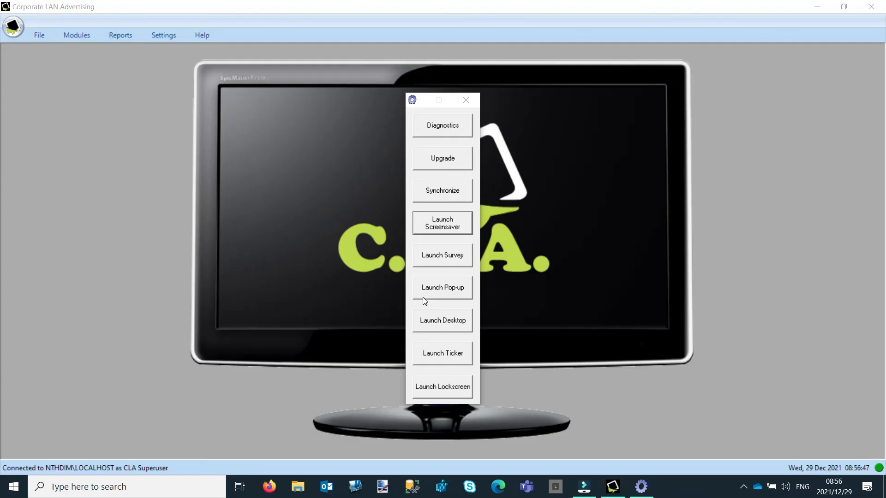
left_click(466, 100)
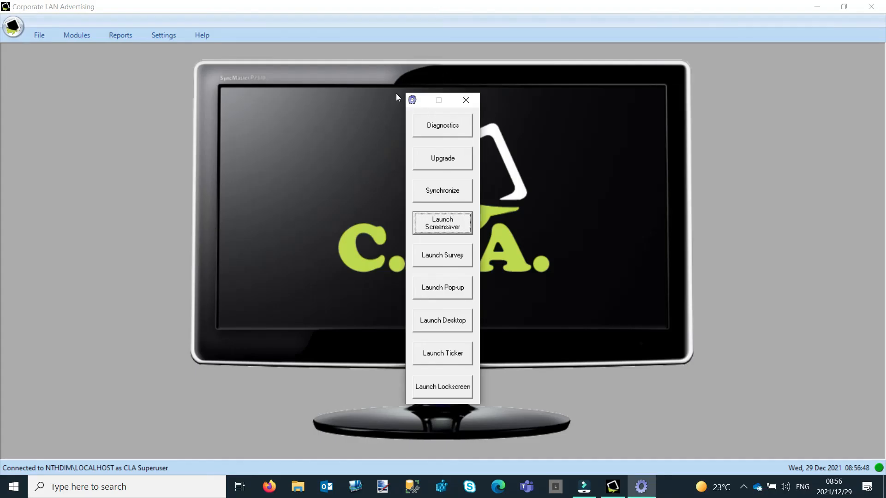
Step: Reopen Skins & Offline Images and select the Logo Single category under Tickers
left_click(164, 35)
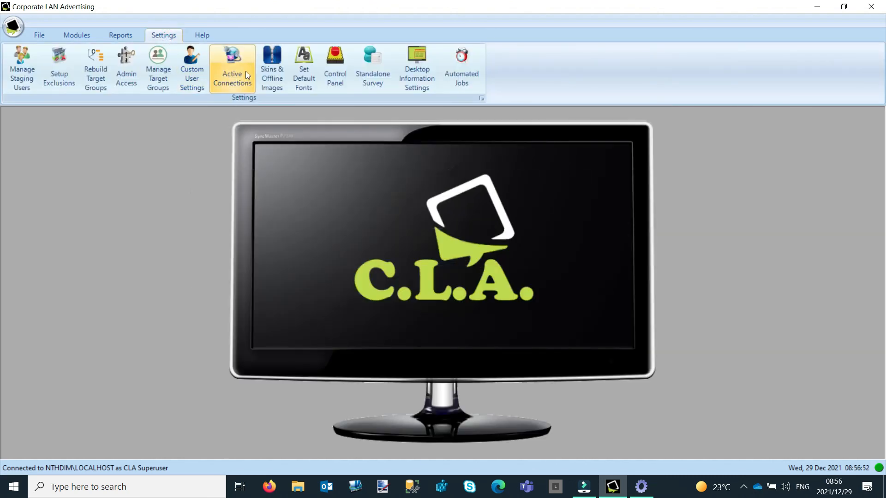
left_click(269, 74)
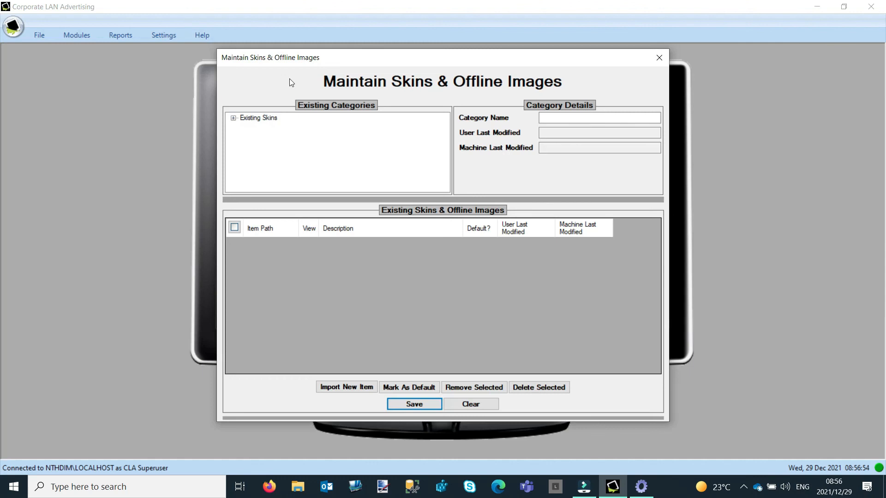
left_click(233, 118)
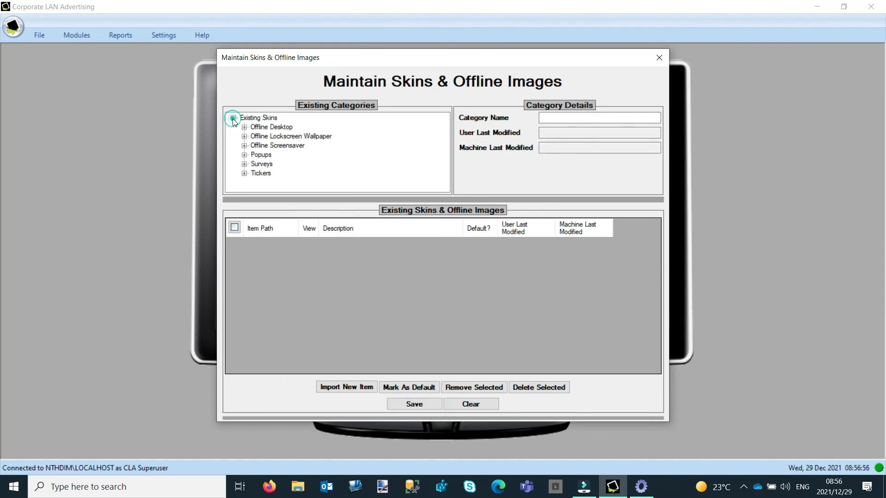
left_click(245, 174)
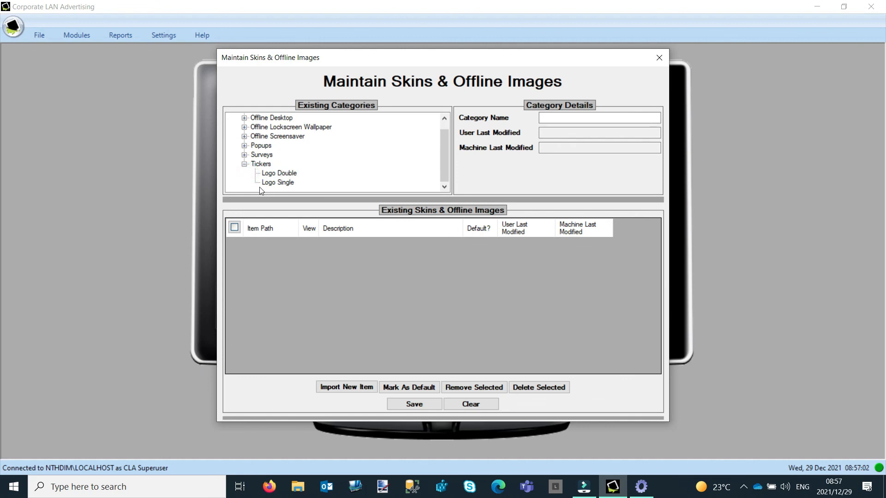
left_click(287, 182)
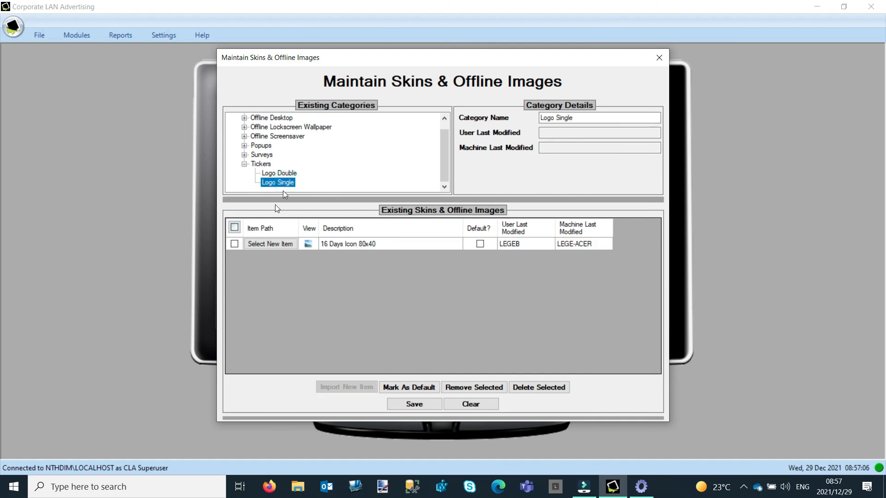